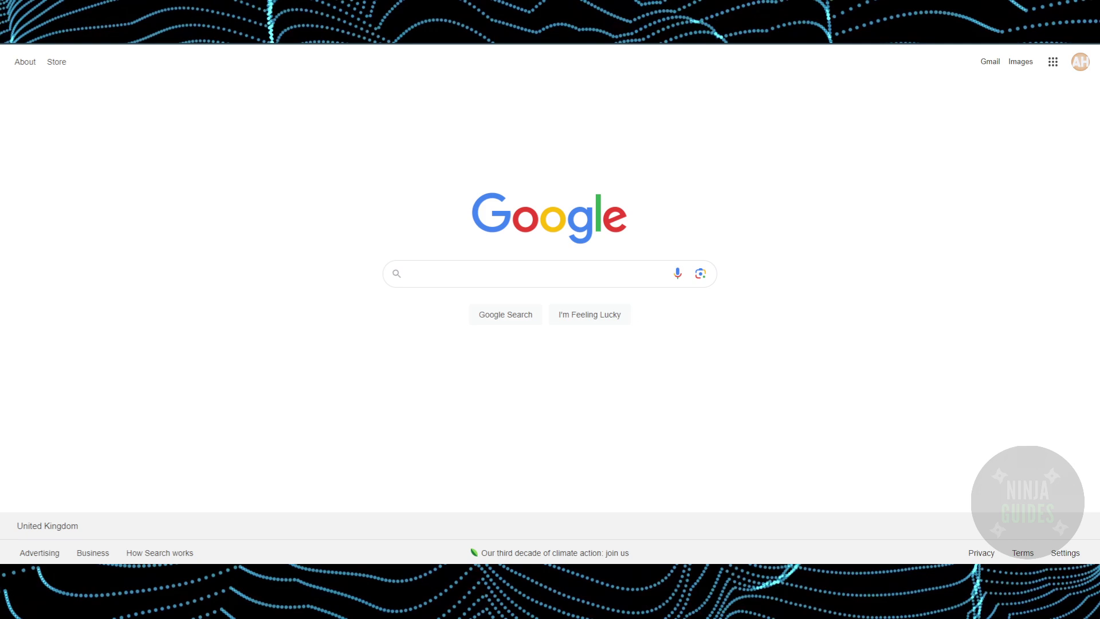
Search Google for 'CUSTOMTUBE', correcting the typo in the query
click(485, 273)
text(CUST)
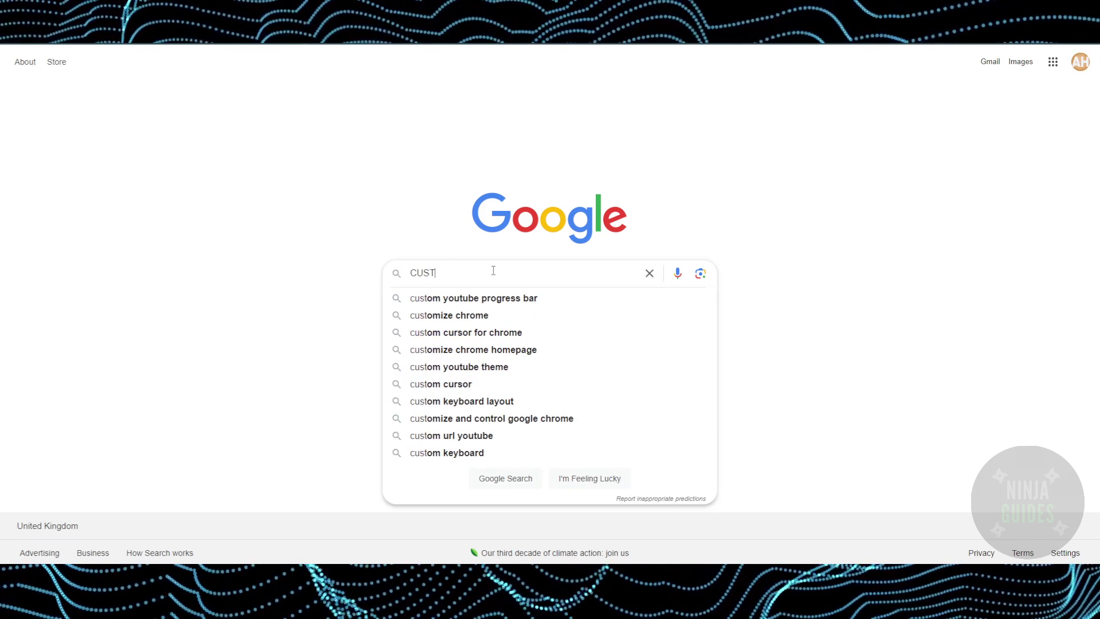
text(OME)
key(BackSpace)
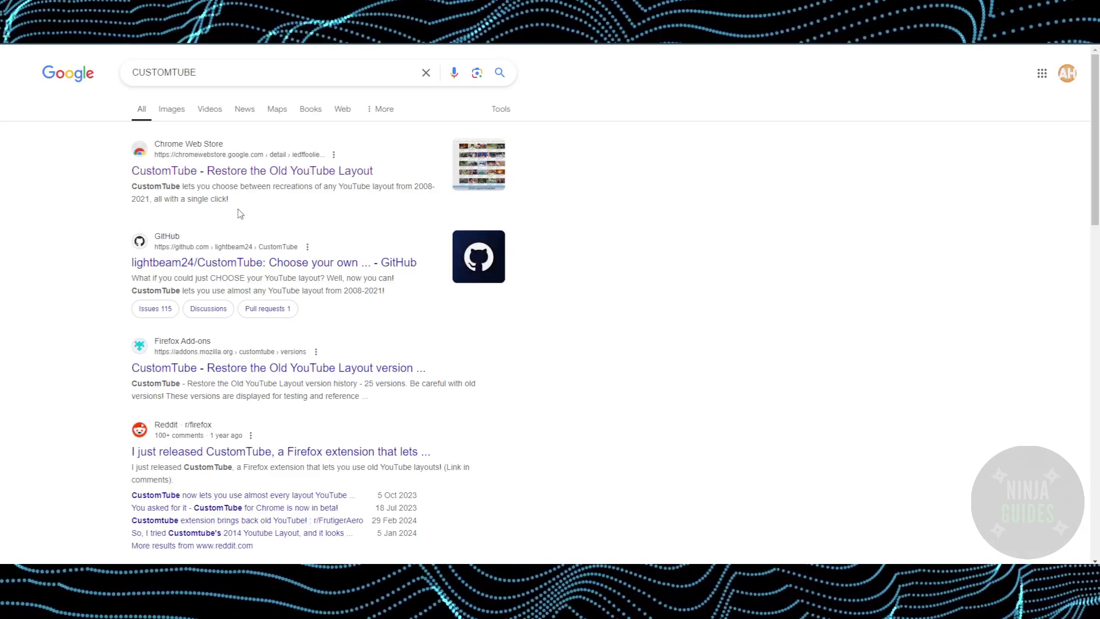
Open the CustomTube Chrome Web Store listing and add the extension to Chrome
click(231, 171)
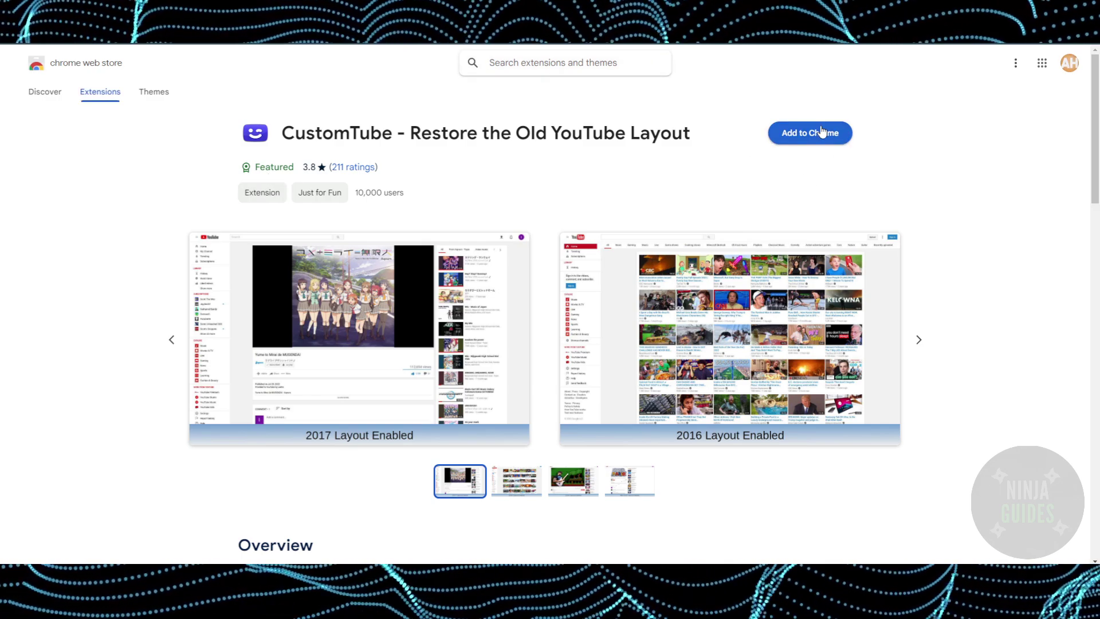
drag(422, 130, 591, 131)
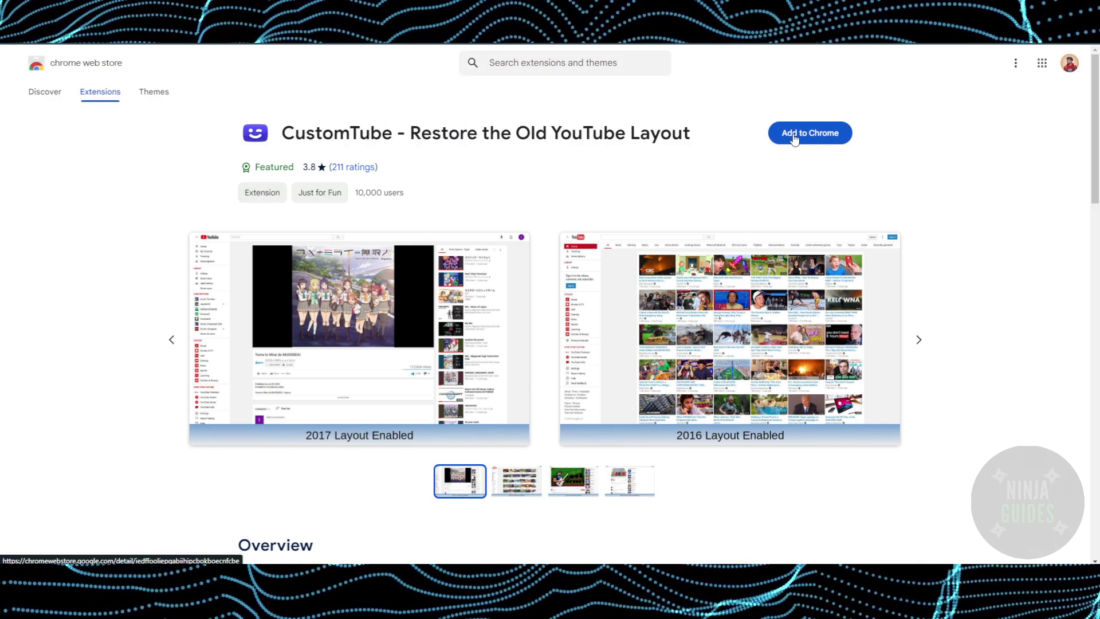
click(832, 133)
click(584, 122)
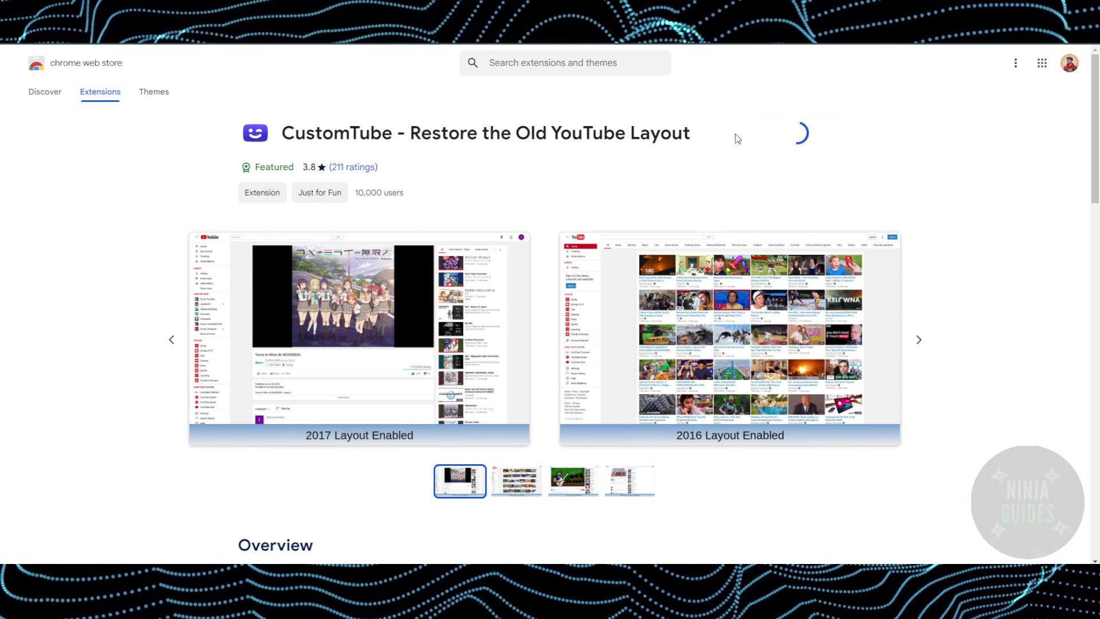
scroll(679, 242, down, 5)
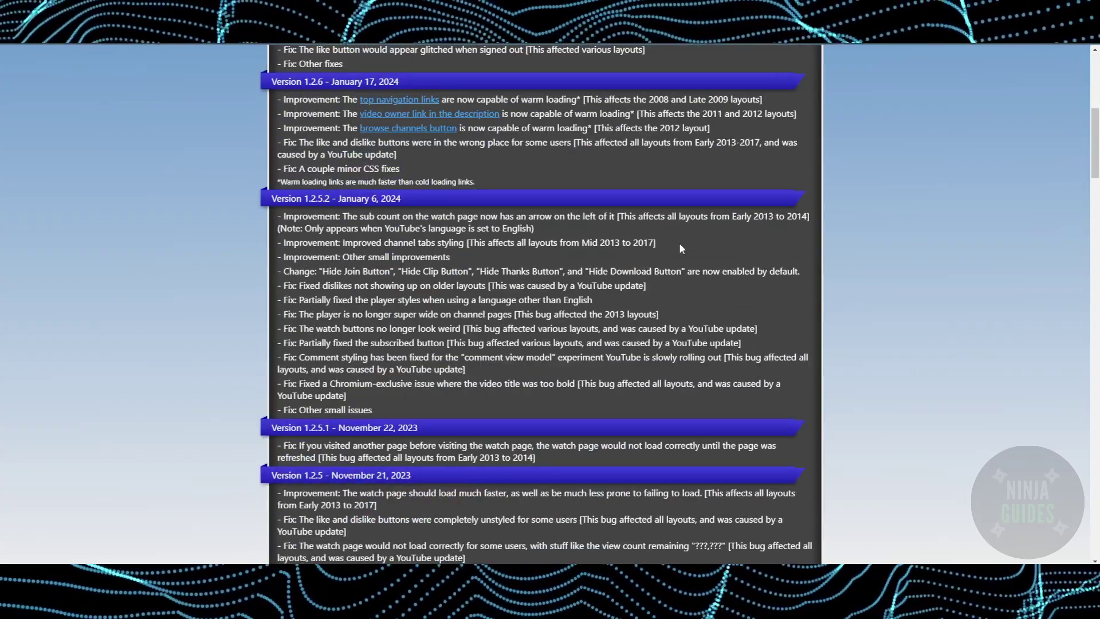
scroll(677, 238, down, 5)
scroll(686, 234, down, 5)
scroll(795, 206, down, 5)
scroll(795, 206, down, 10)
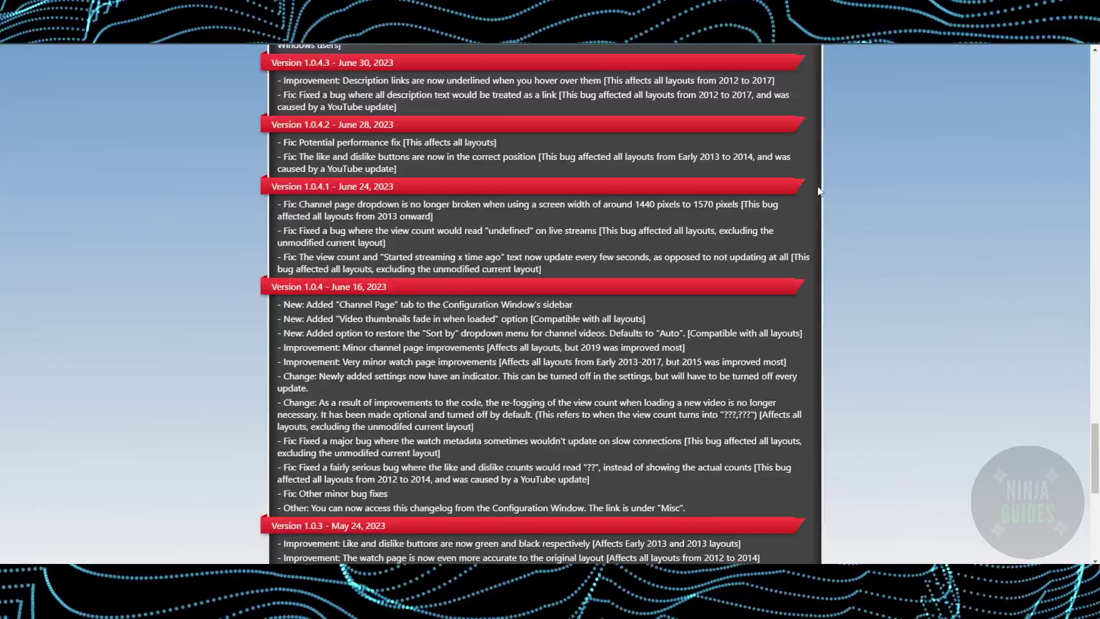
scroll(871, 160, down, 10)
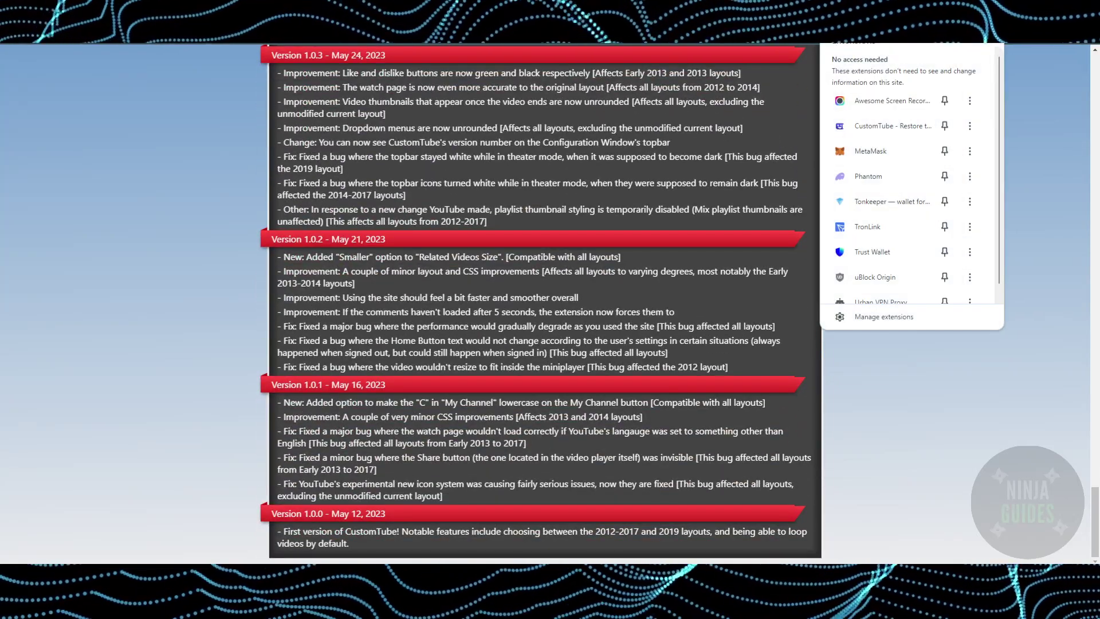
Open CustomTube's settings from the extensions menu to pick the 2017 layout
click(900, 132)
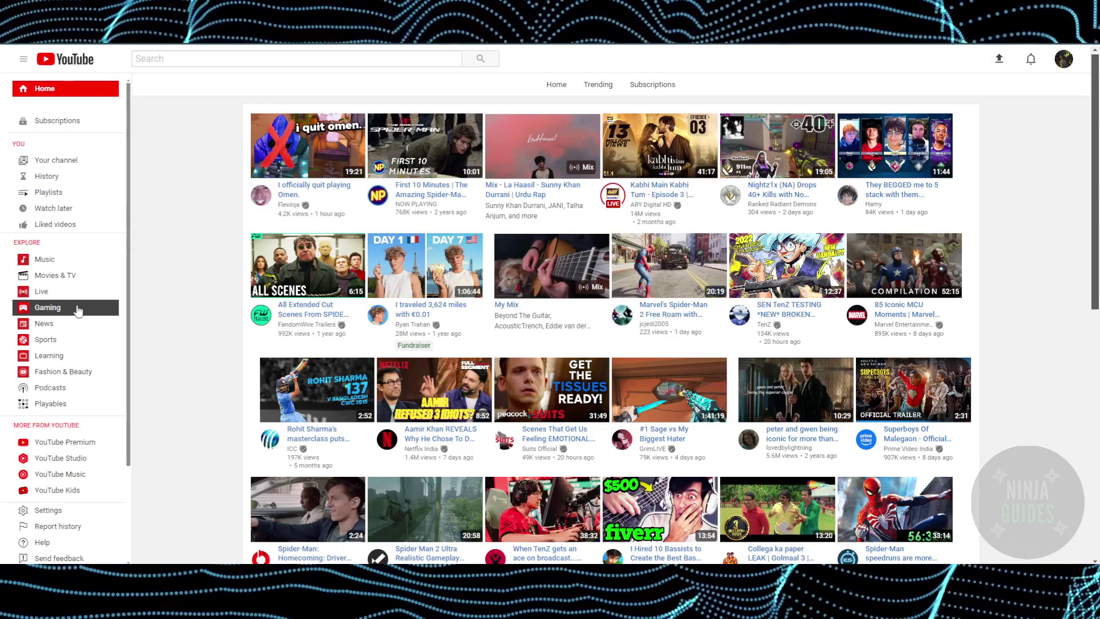
scroll(69, 276, down, 3)
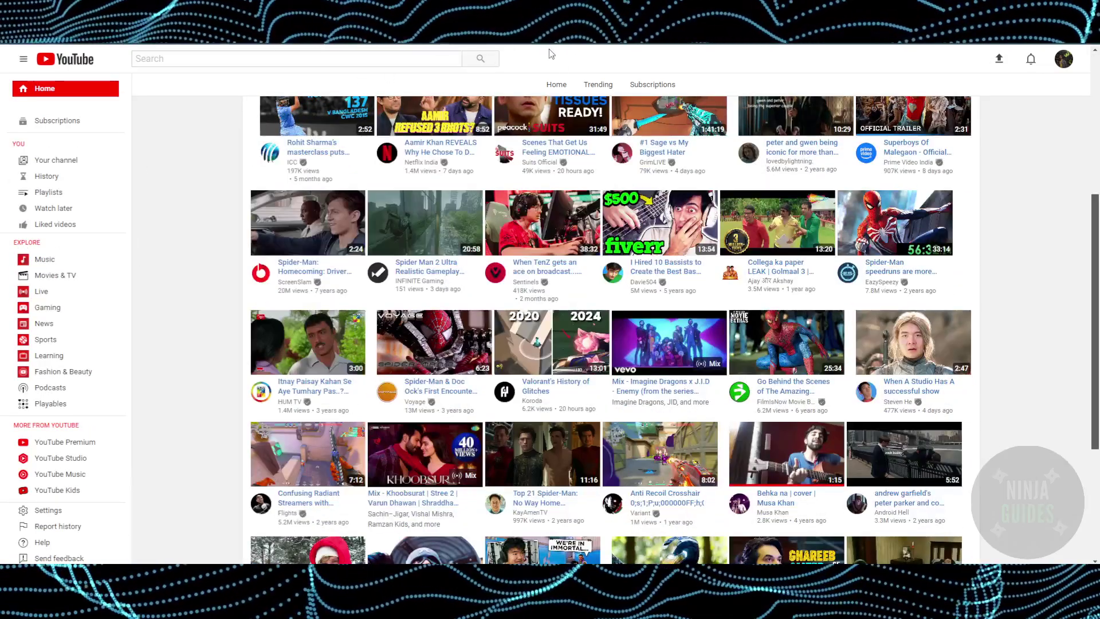